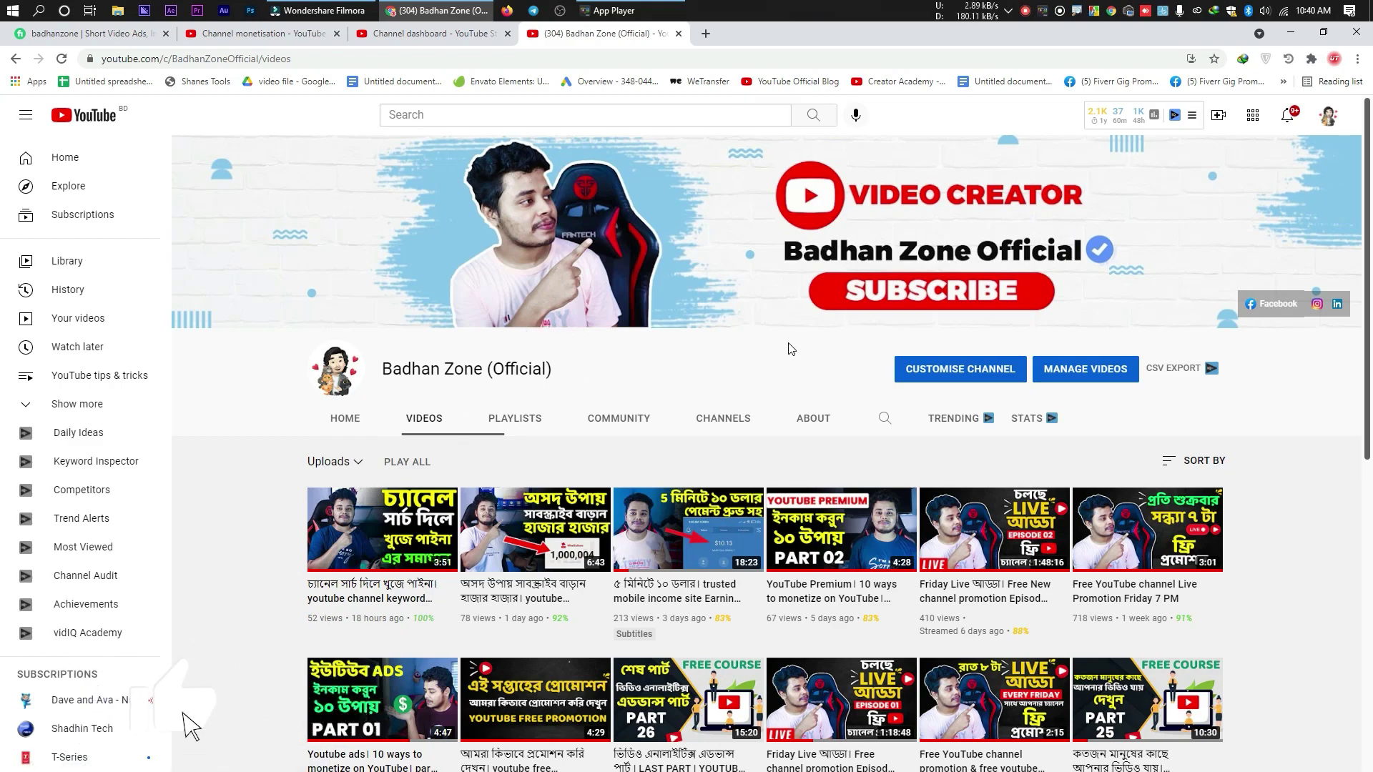
- Switch to the YouTube Studio channel dashboard and open the Studio settings
click(434, 36)
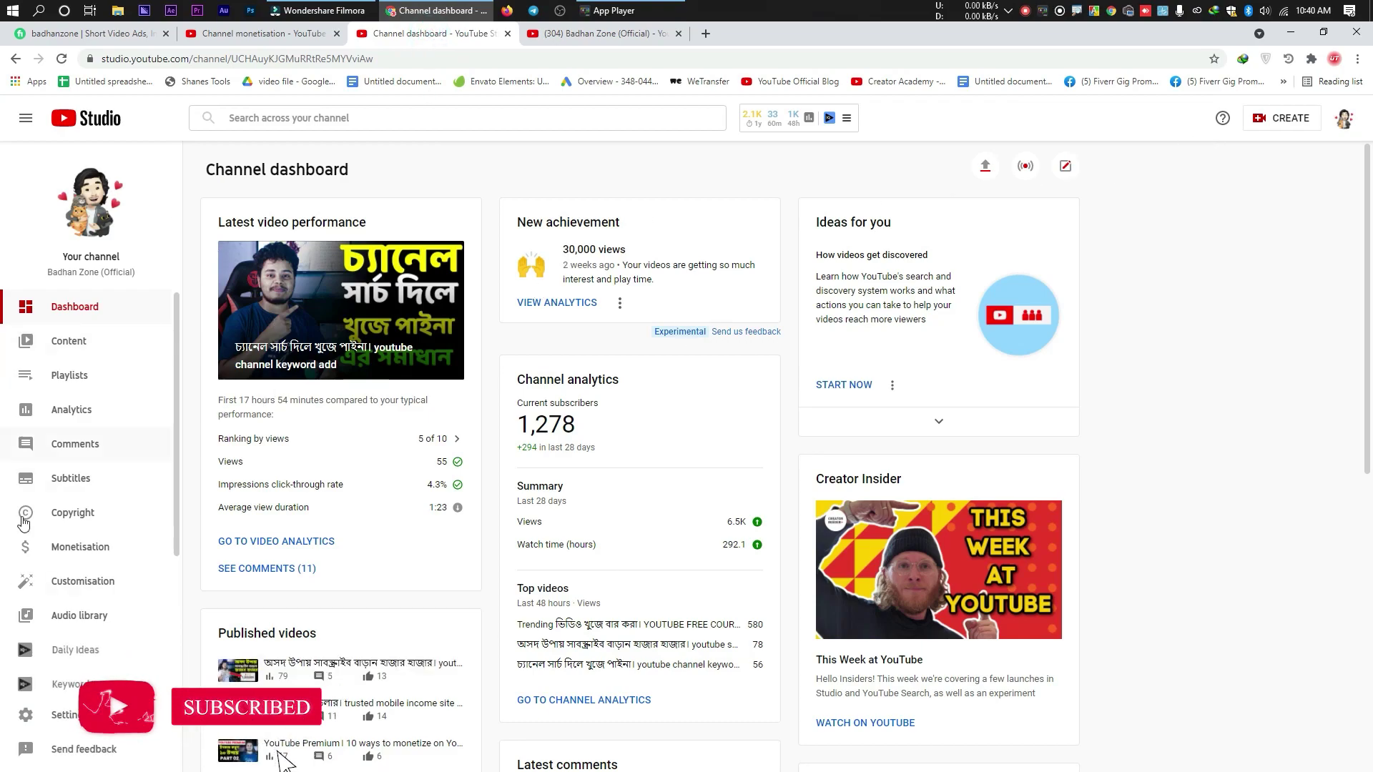
scroll(467, 411, down, 7)
scroll(337, 640, up, 4)
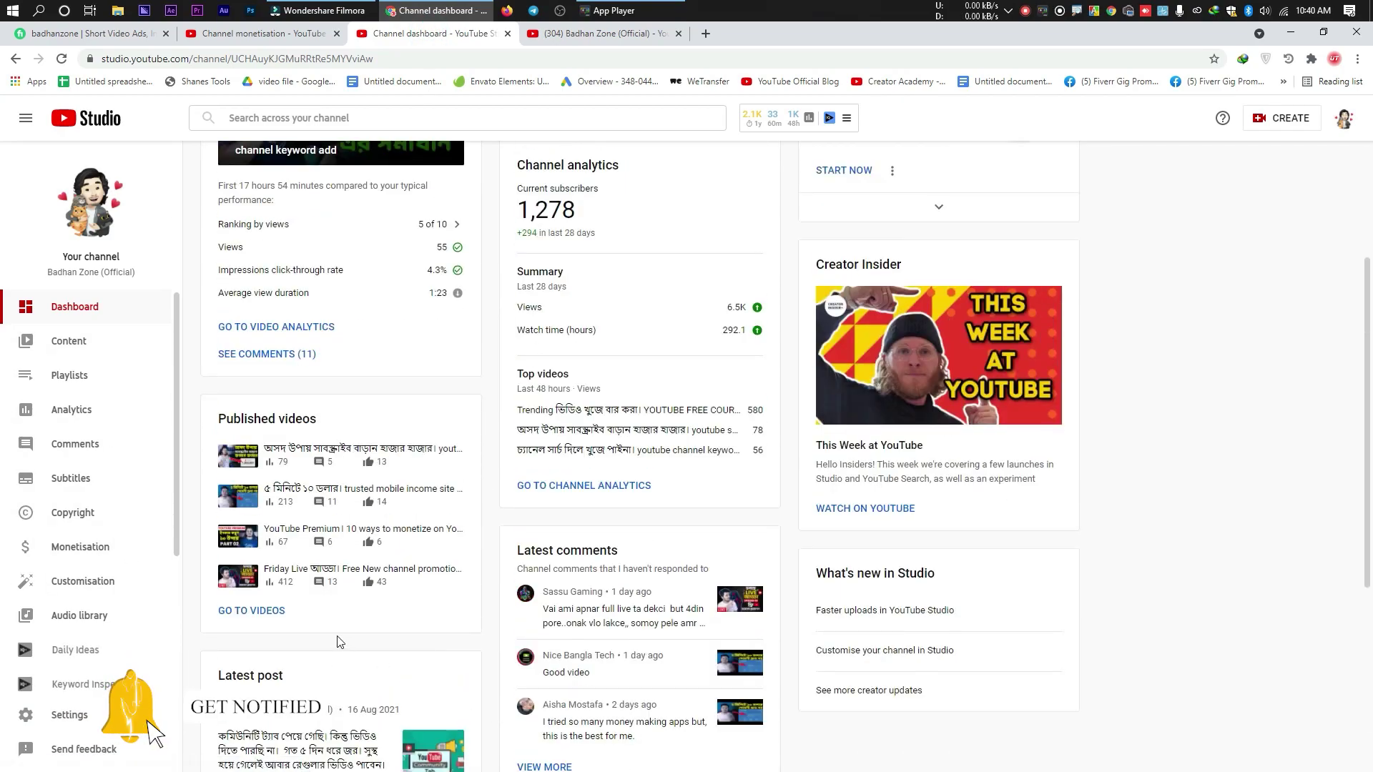
scroll(215, 679, down, 5)
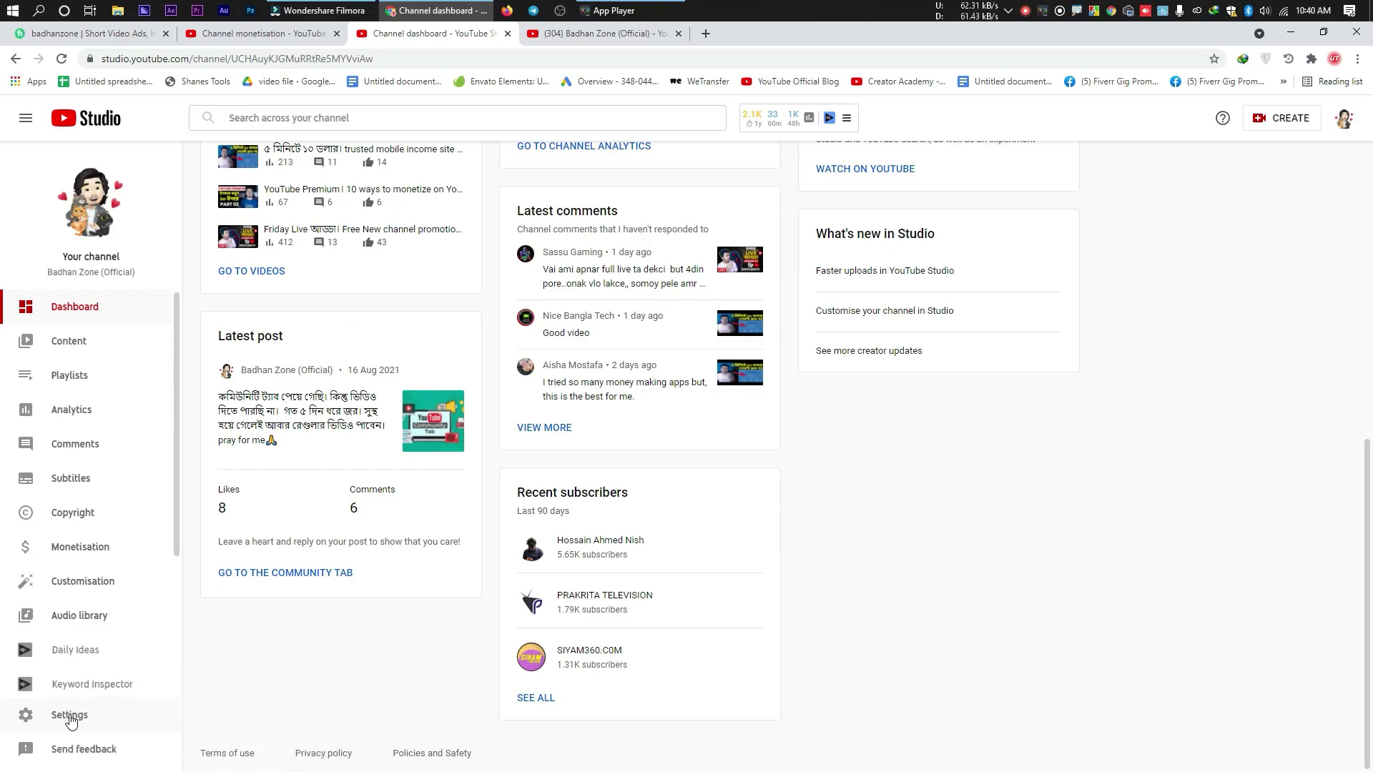
mouse_move(59, 731)
mouse_down()
mouse_move(123, 718)
mouse_move(18, 699)
mouse_up()
click(63, 715)
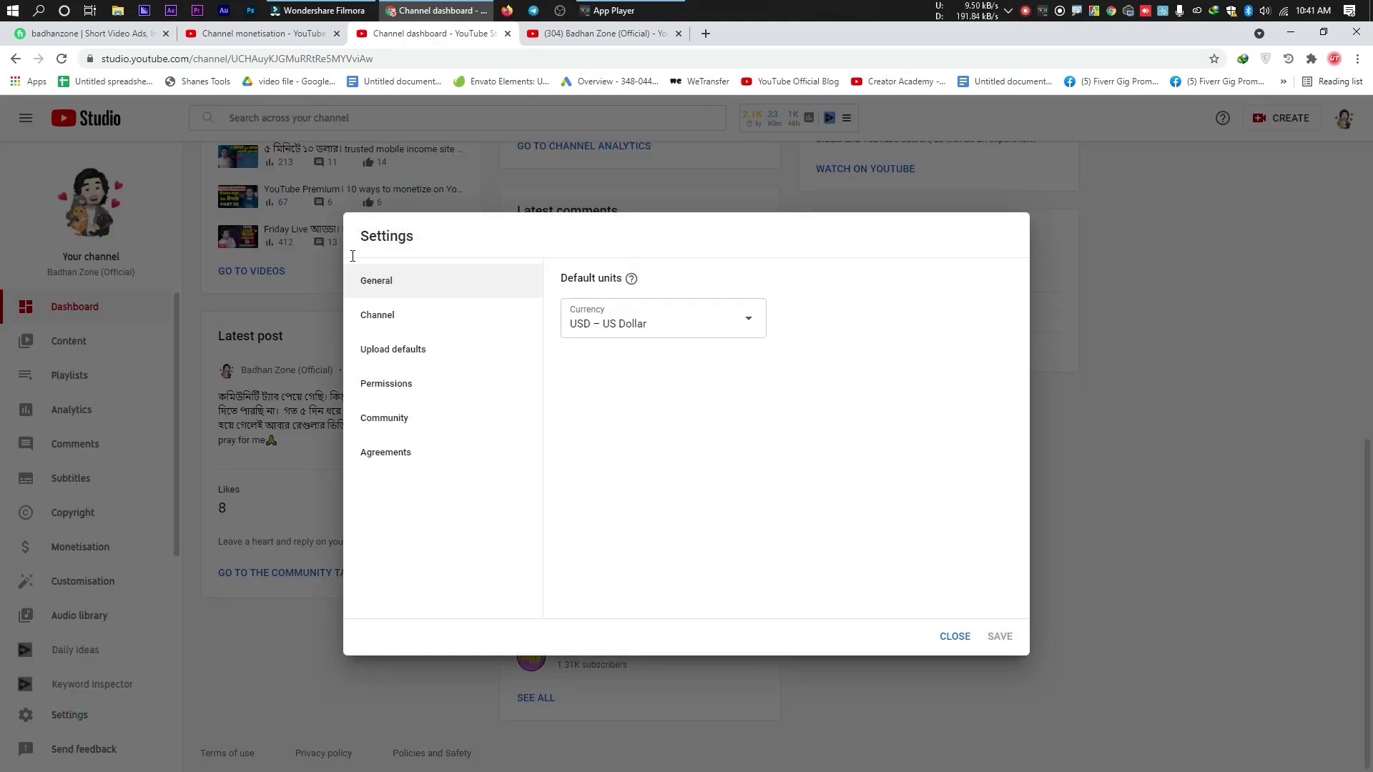
- From the channel's advanced settings, open YouTube account management and show the account's channel list
click(387, 321)
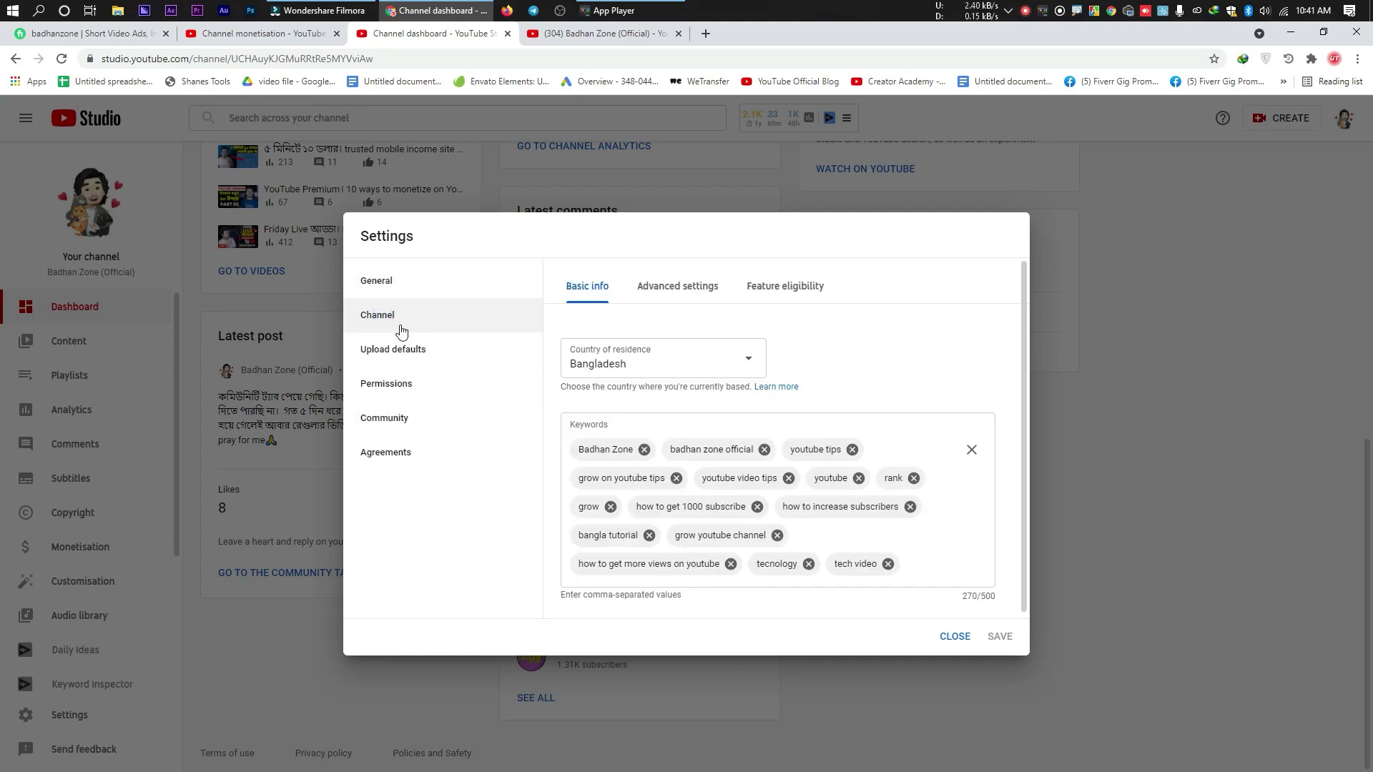
click(675, 288)
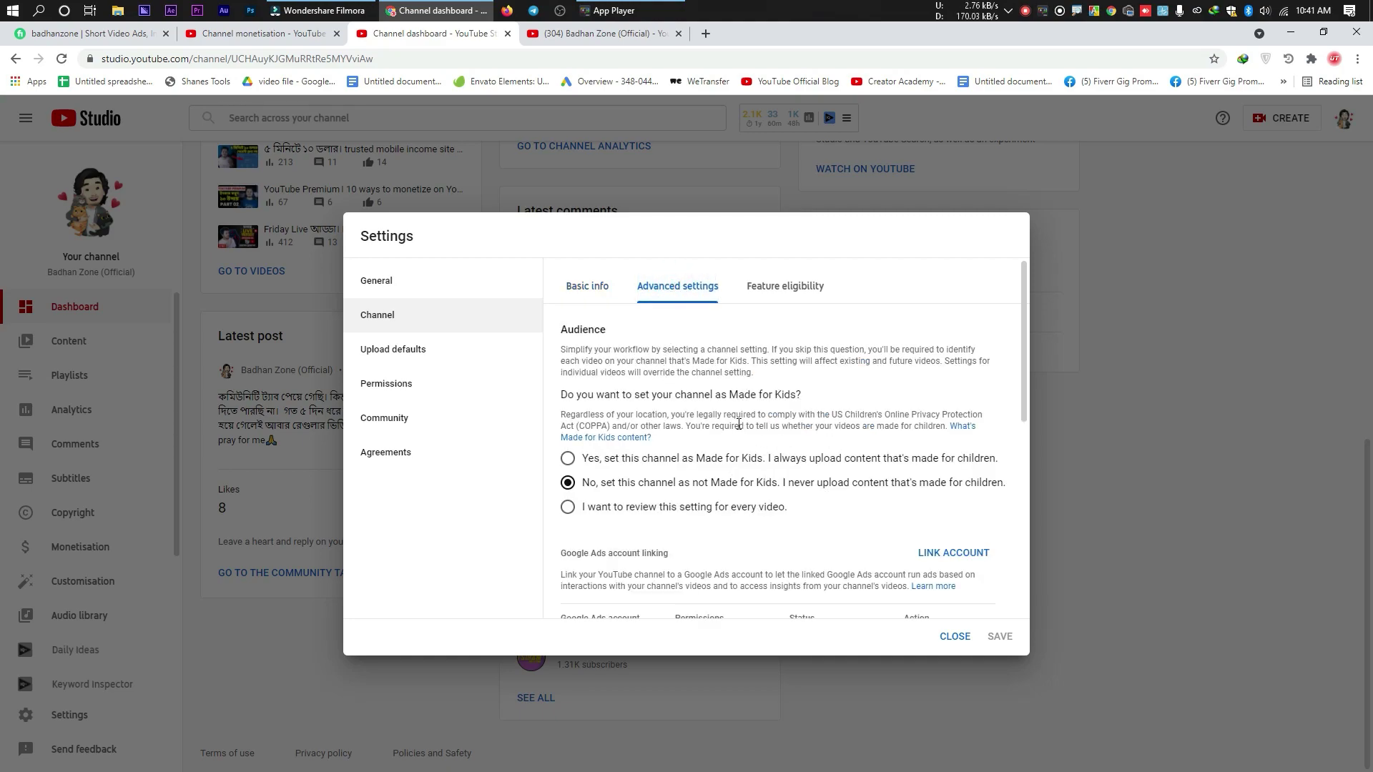
scroll(739, 424, down, 5)
scroll(707, 540, down, 2)
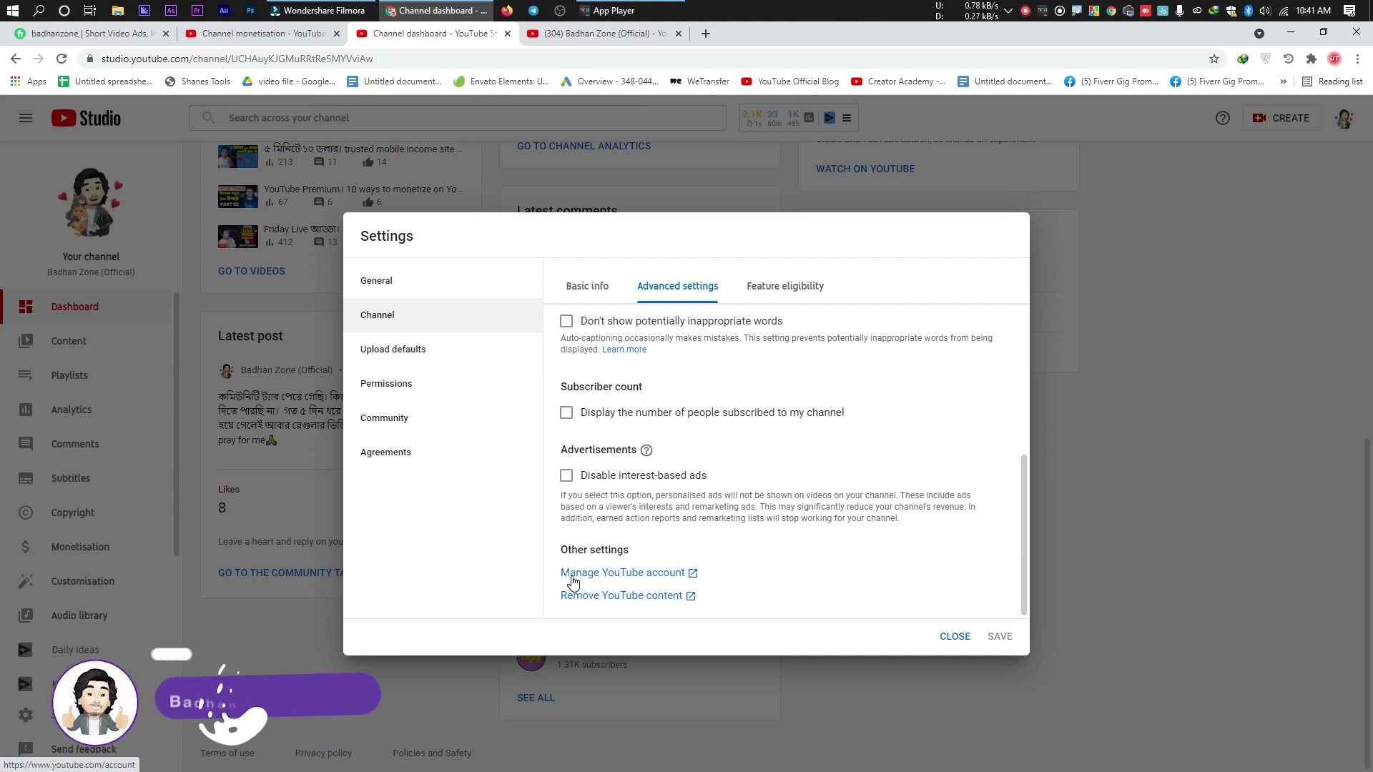
click(630, 573)
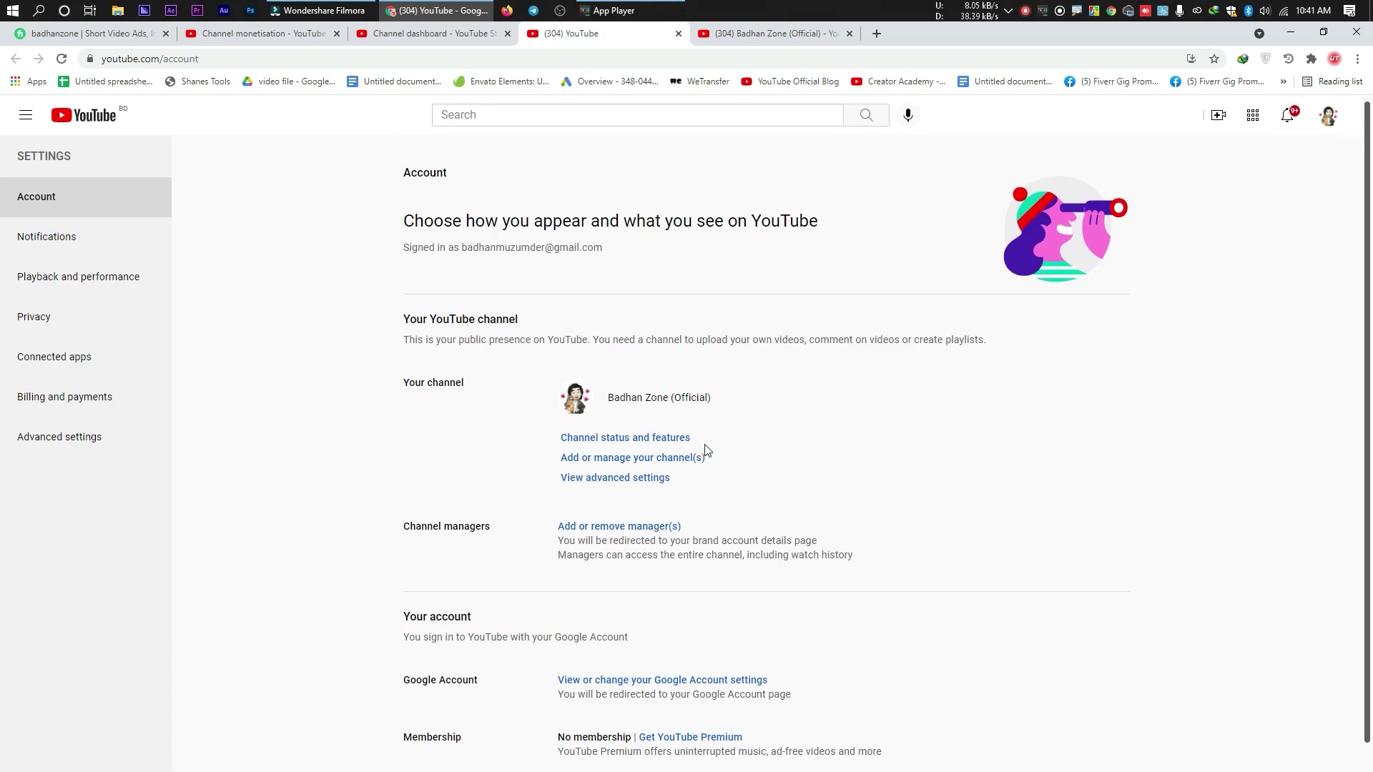
scroll(705, 450, down, 1)
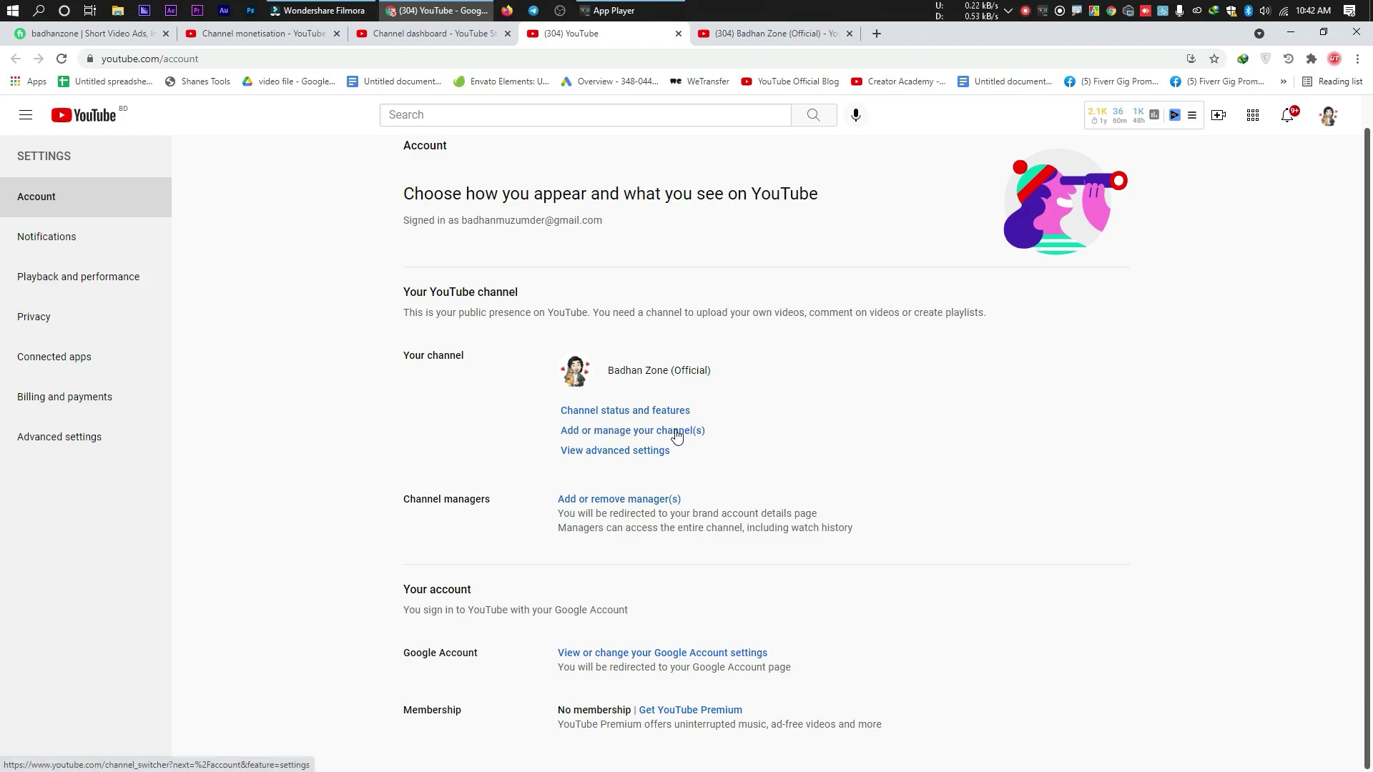
click(623, 432)
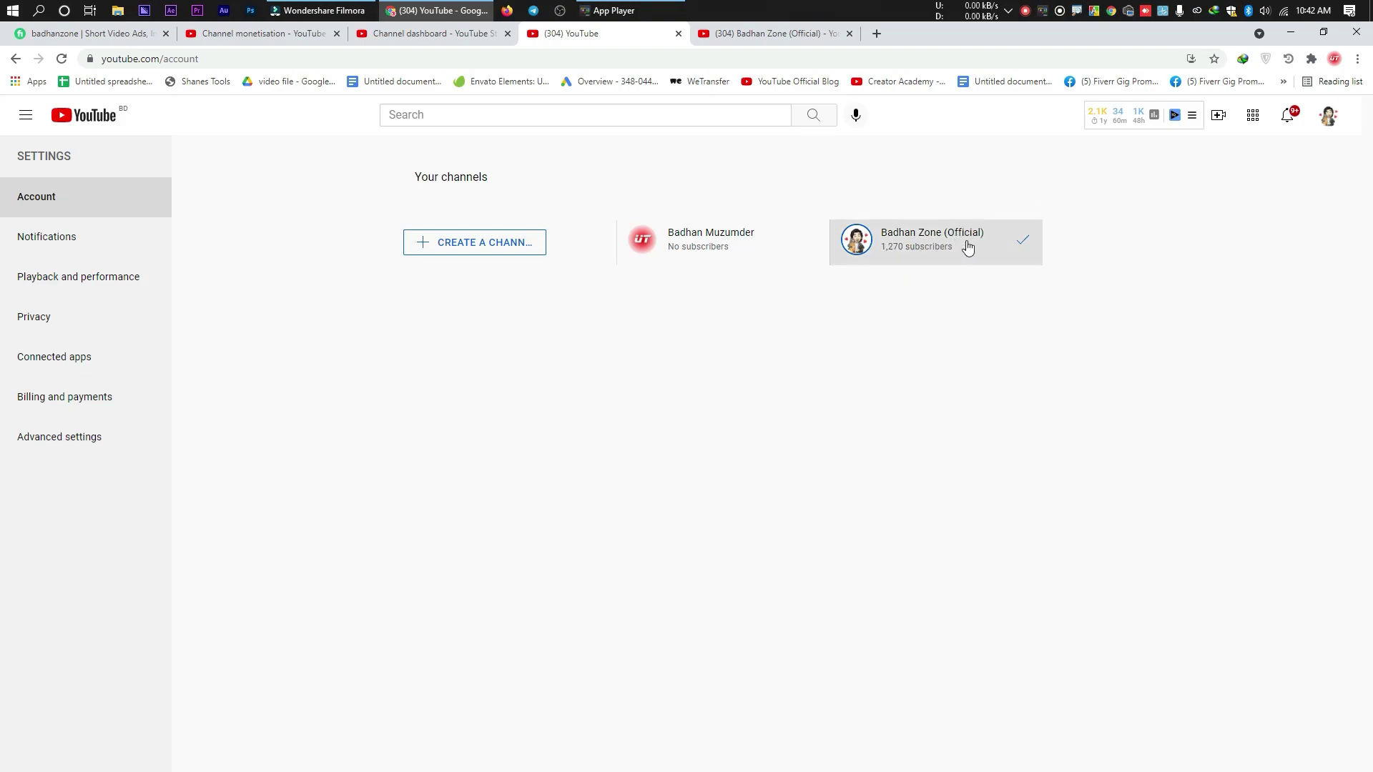
- View the channels and accounts offered for switching, closing the list without changing account
click(1329, 116)
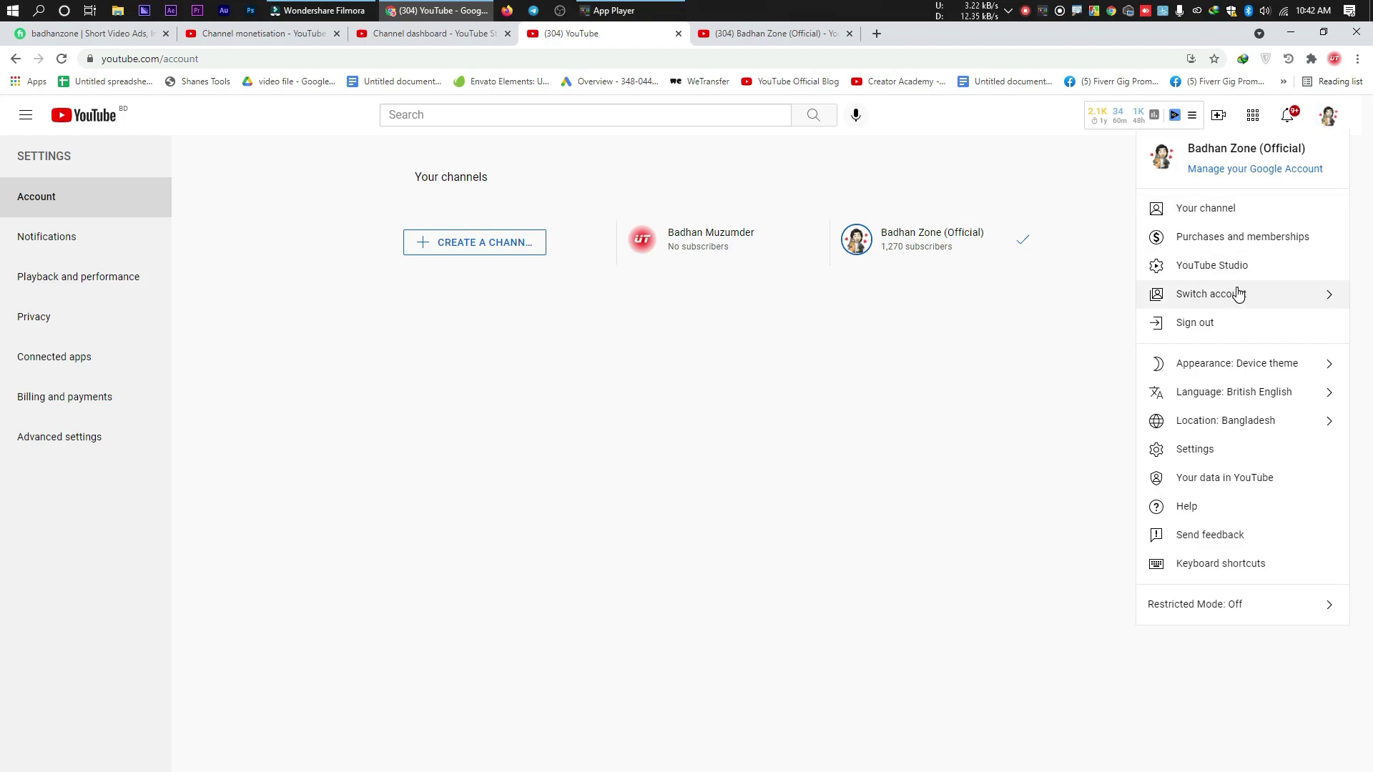
click(1235, 292)
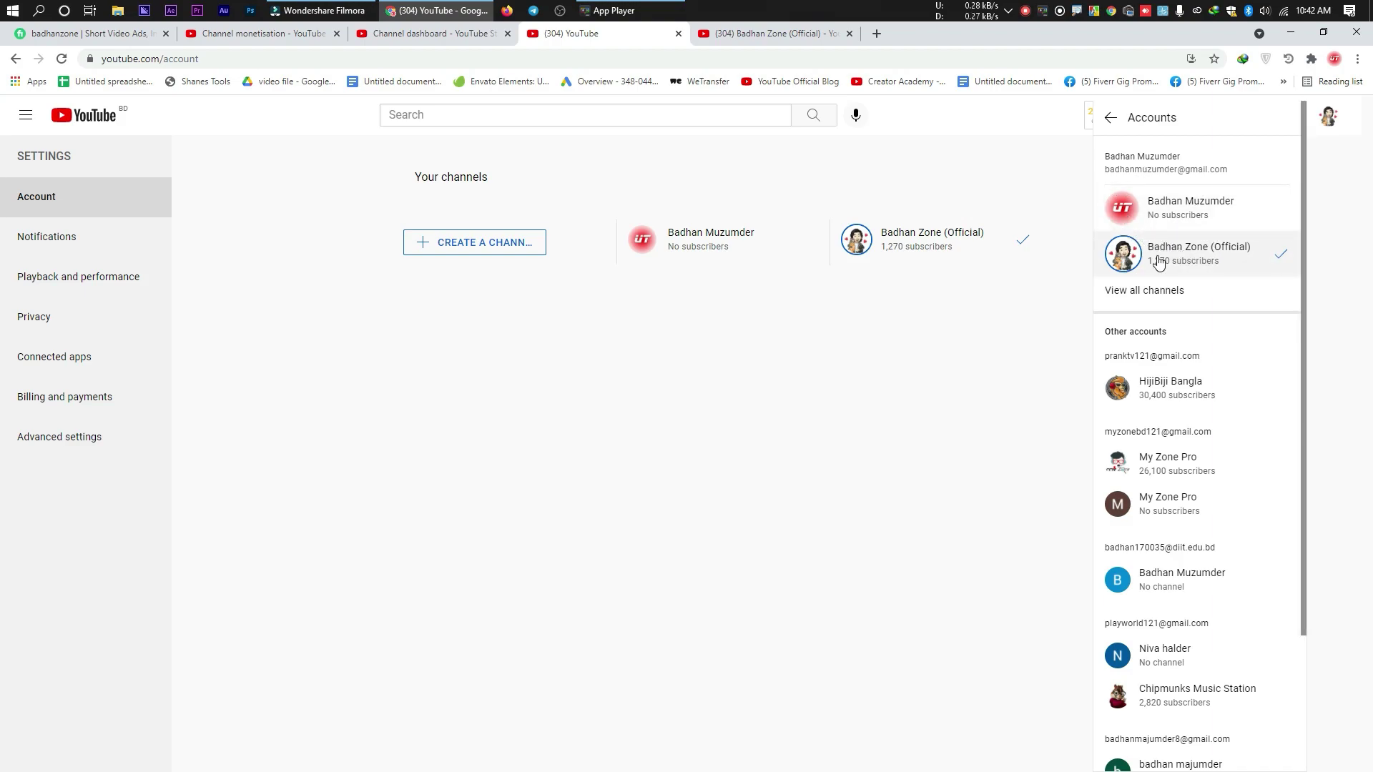
click(1020, 127)
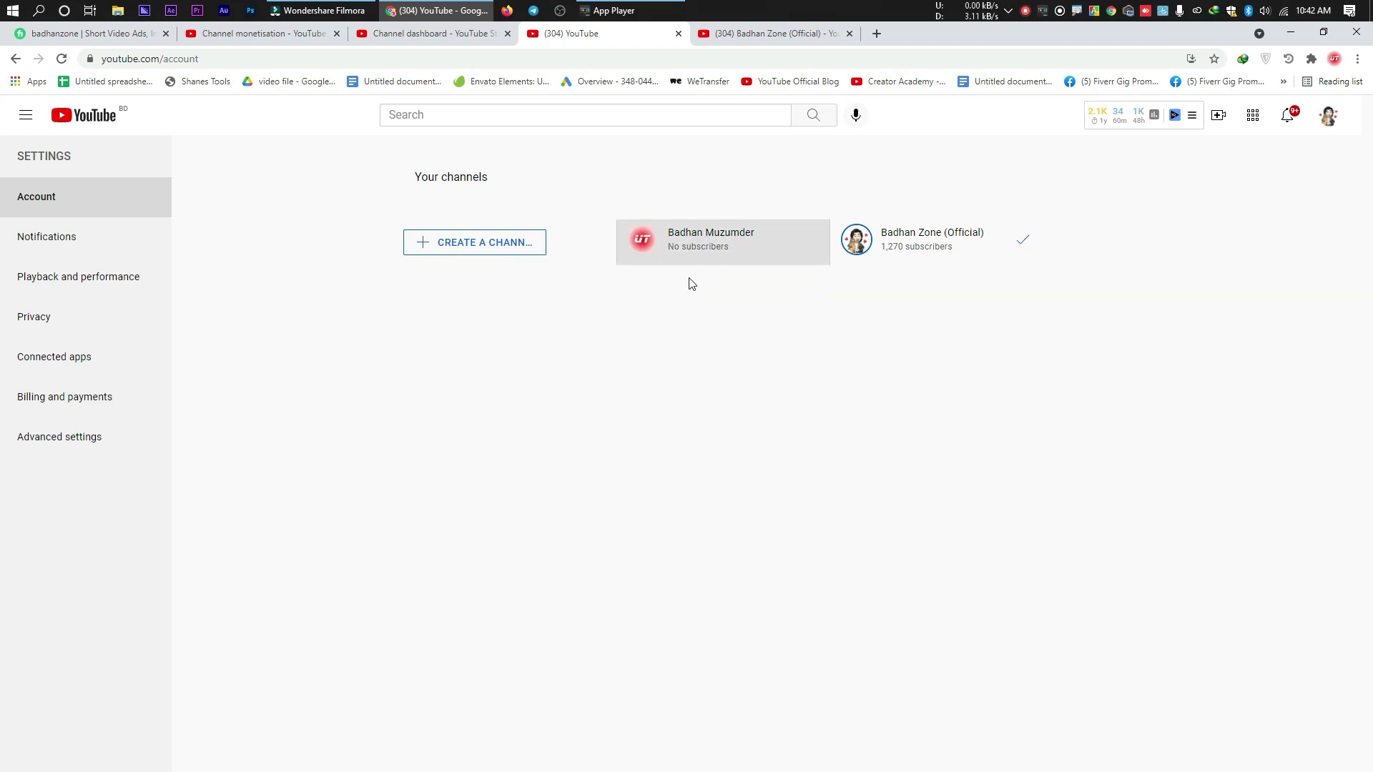
- Open the form for creating a new channel from the account's channel list
click(739, 237)
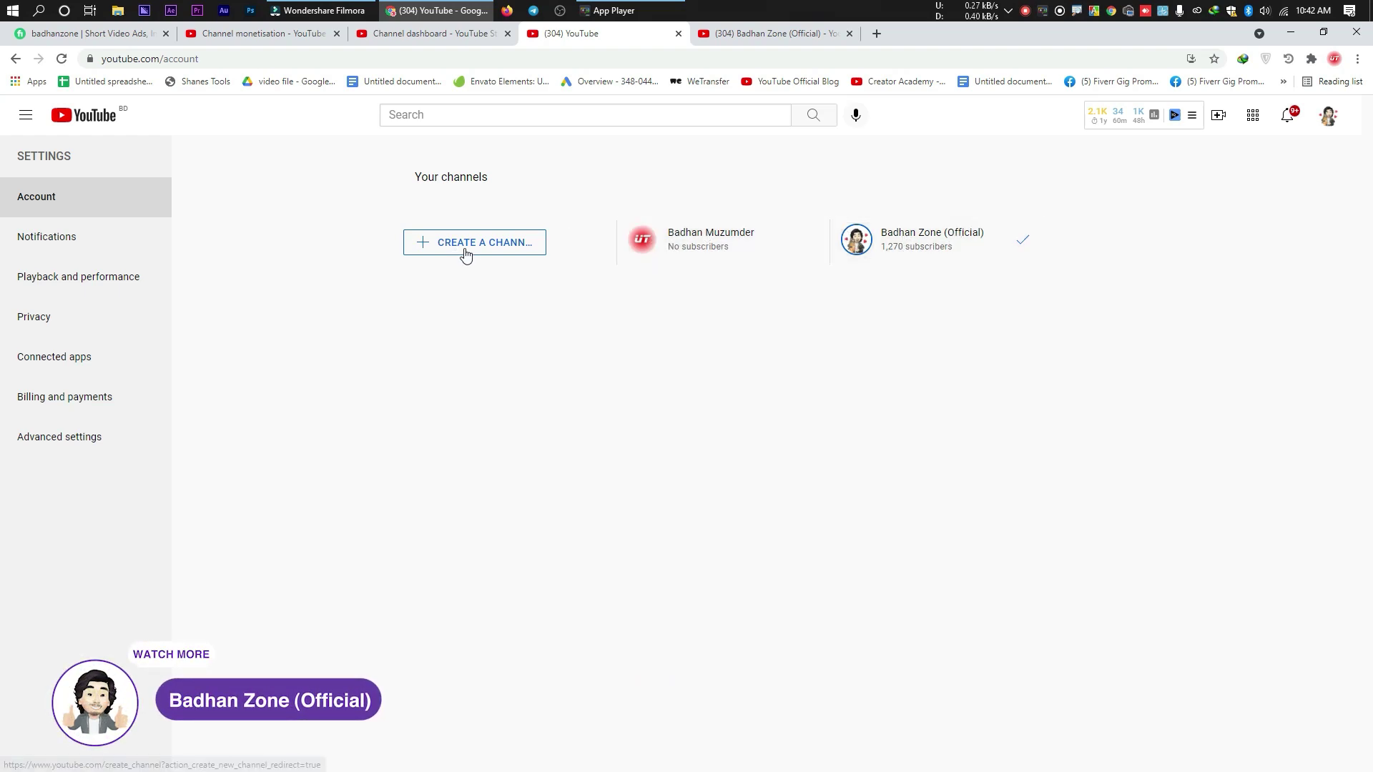
click(497, 252)
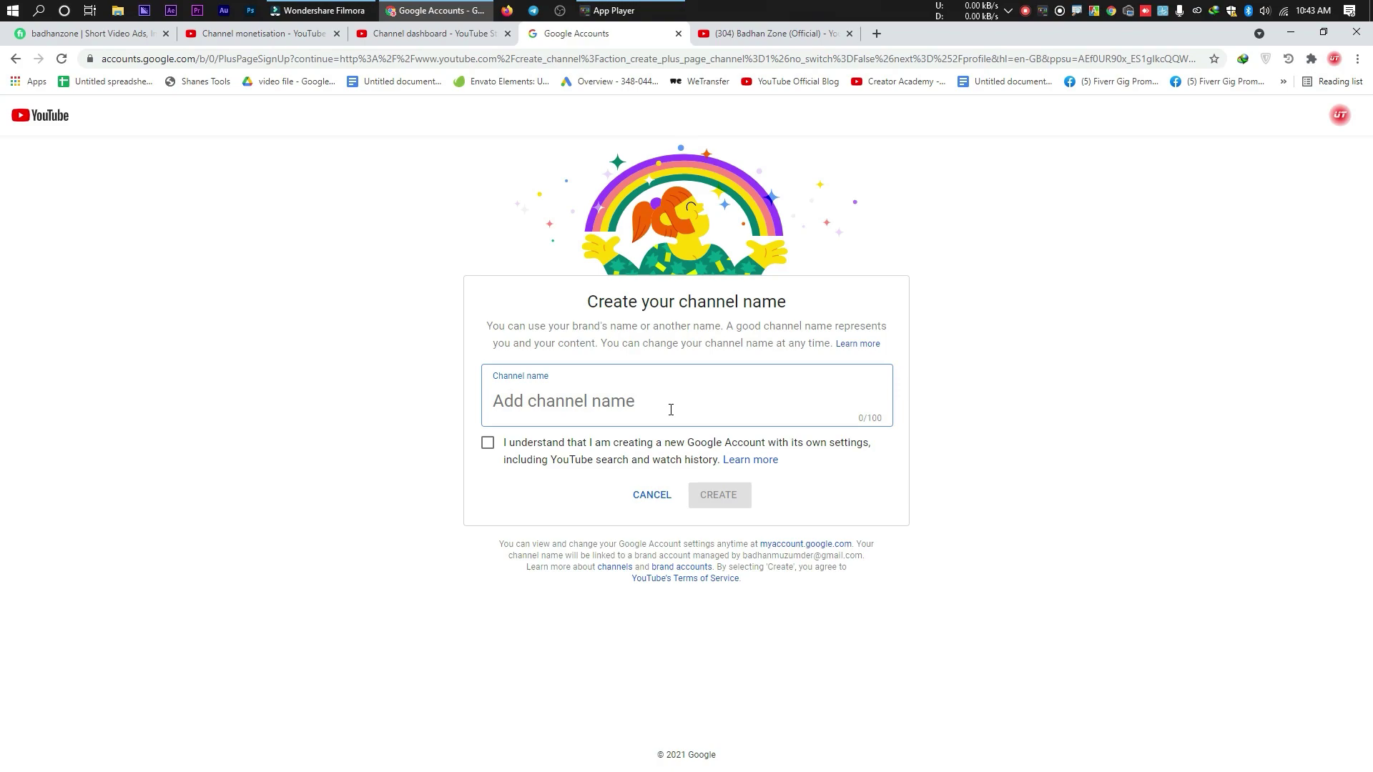
- Examine how the channel's name is written on its public YouTube page
click(751, 33)
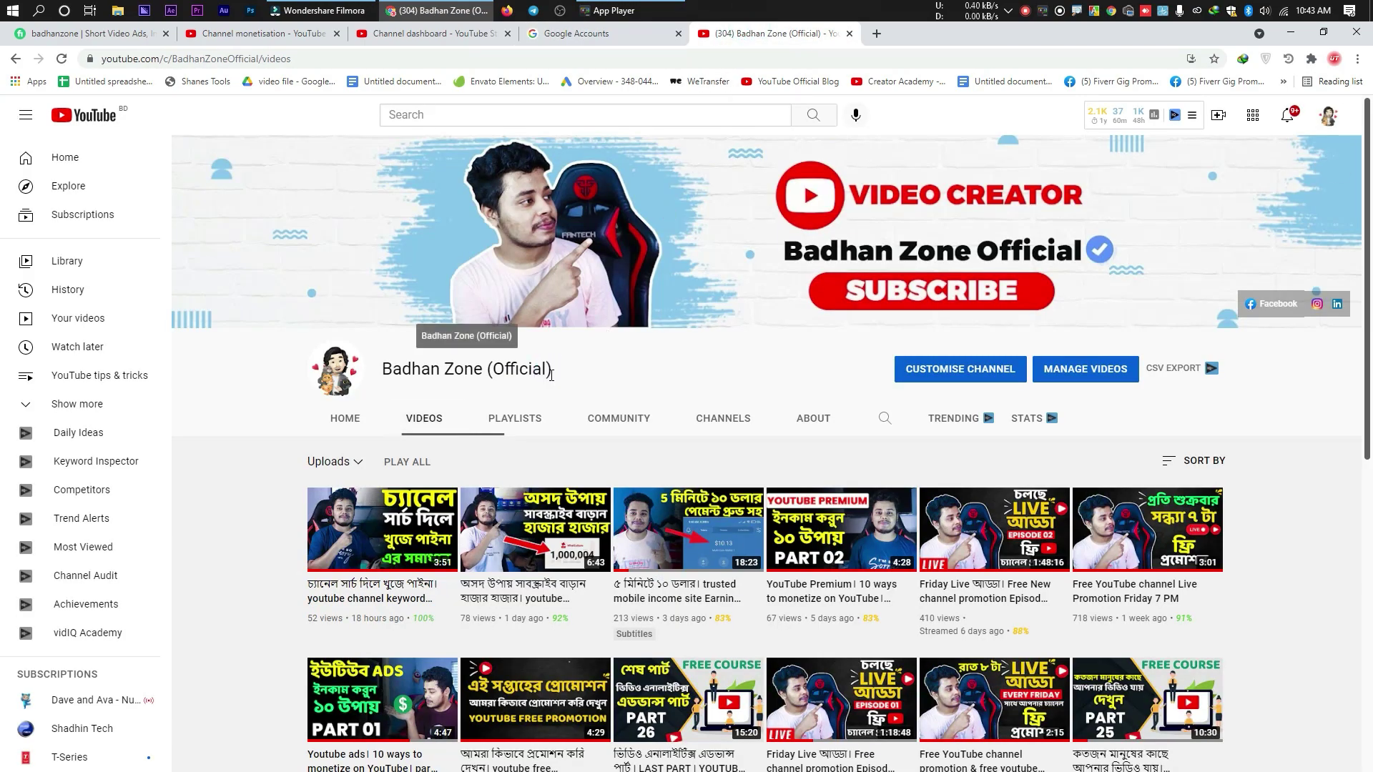
mouse_move(553, 375)
mouse_down()
mouse_move(484, 375)
mouse_move(549, 369)
mouse_up()
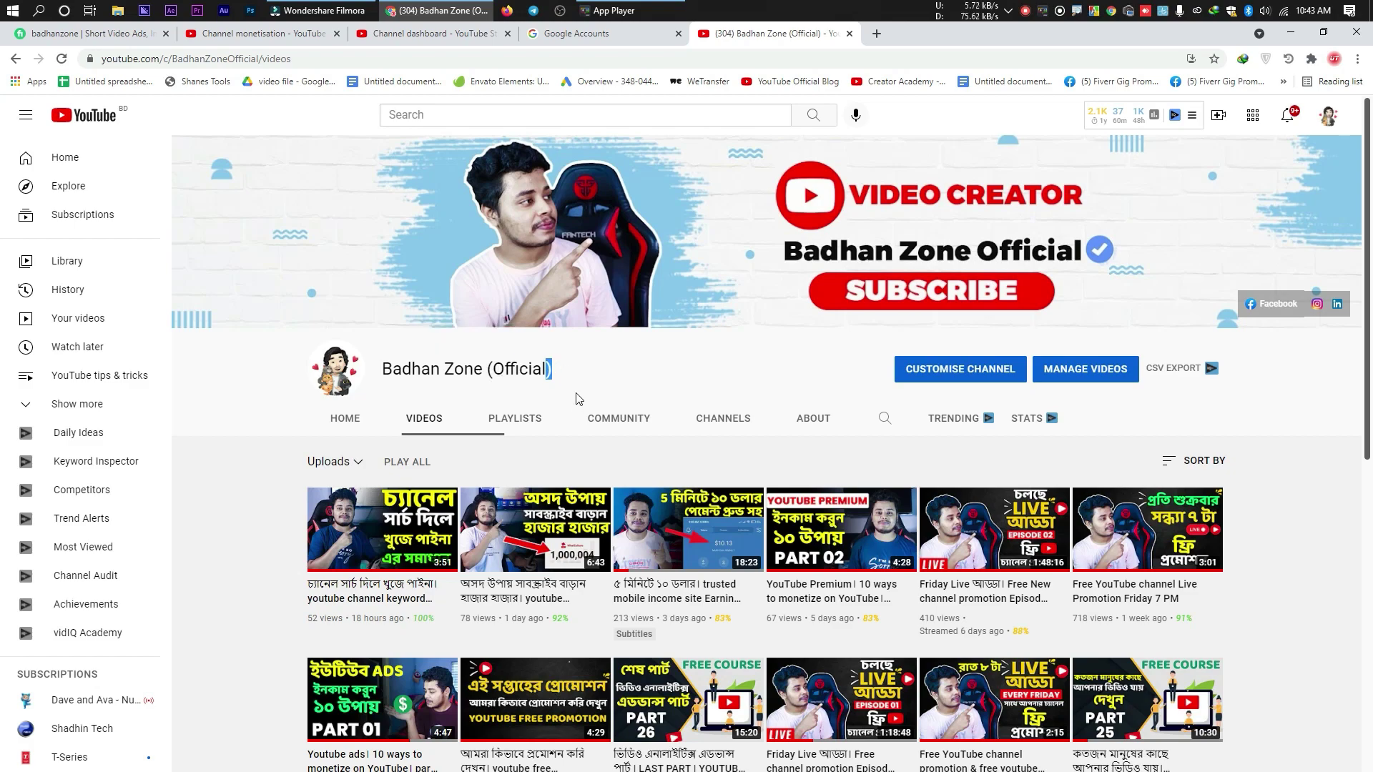
double_click(492, 369)
double_click(546, 370)
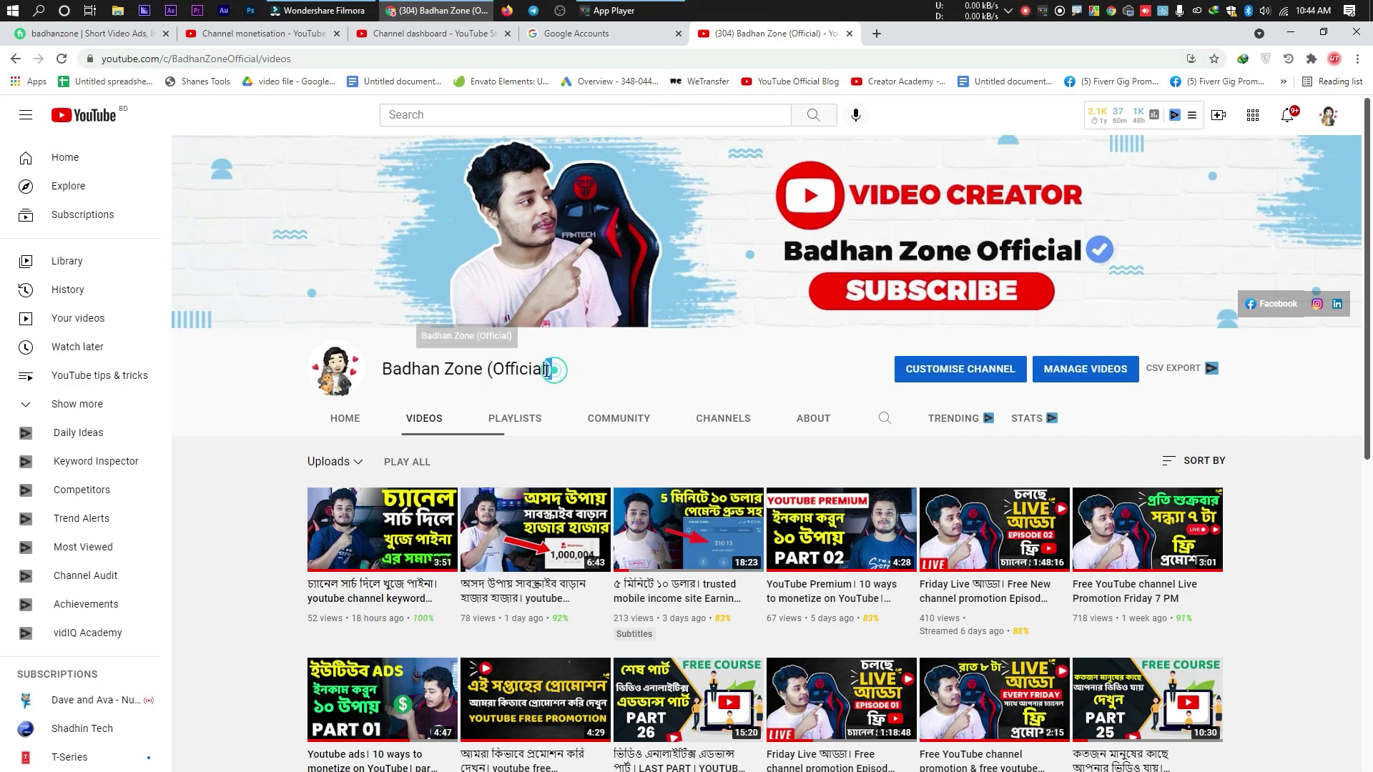
click(498, 369)
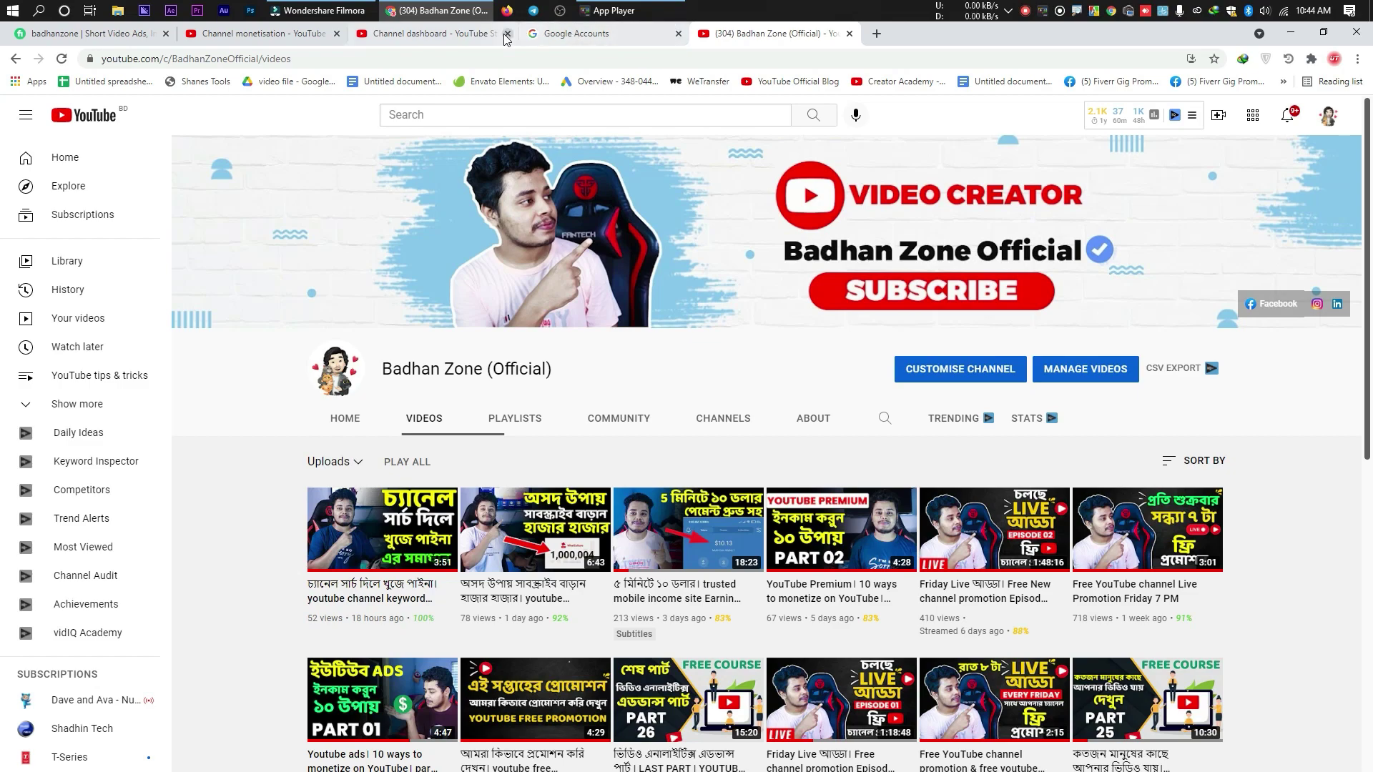
- Try the new channel name "fbfcgv" with the new-account acknowledgement accepted, and clear the name without creating the channel
click(558, 34)
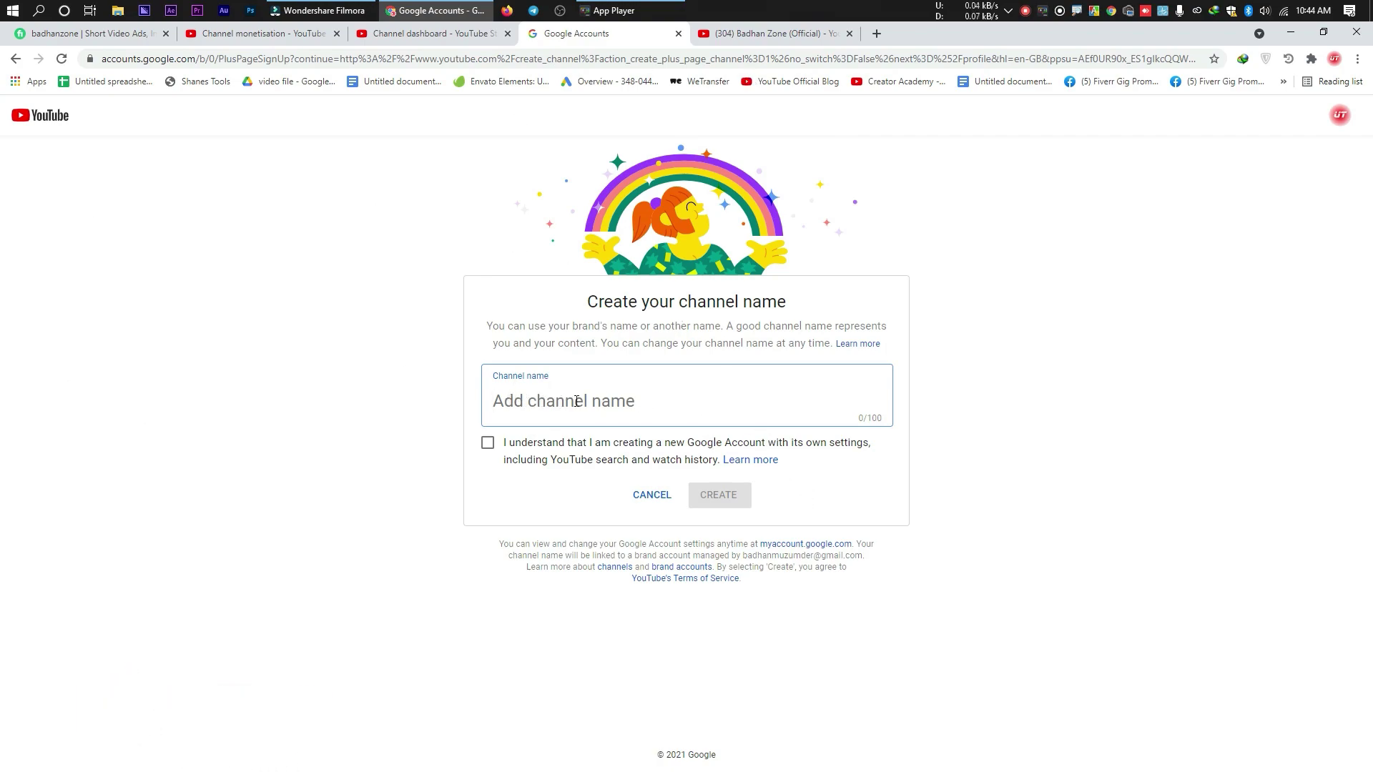
text(fbfcgv)
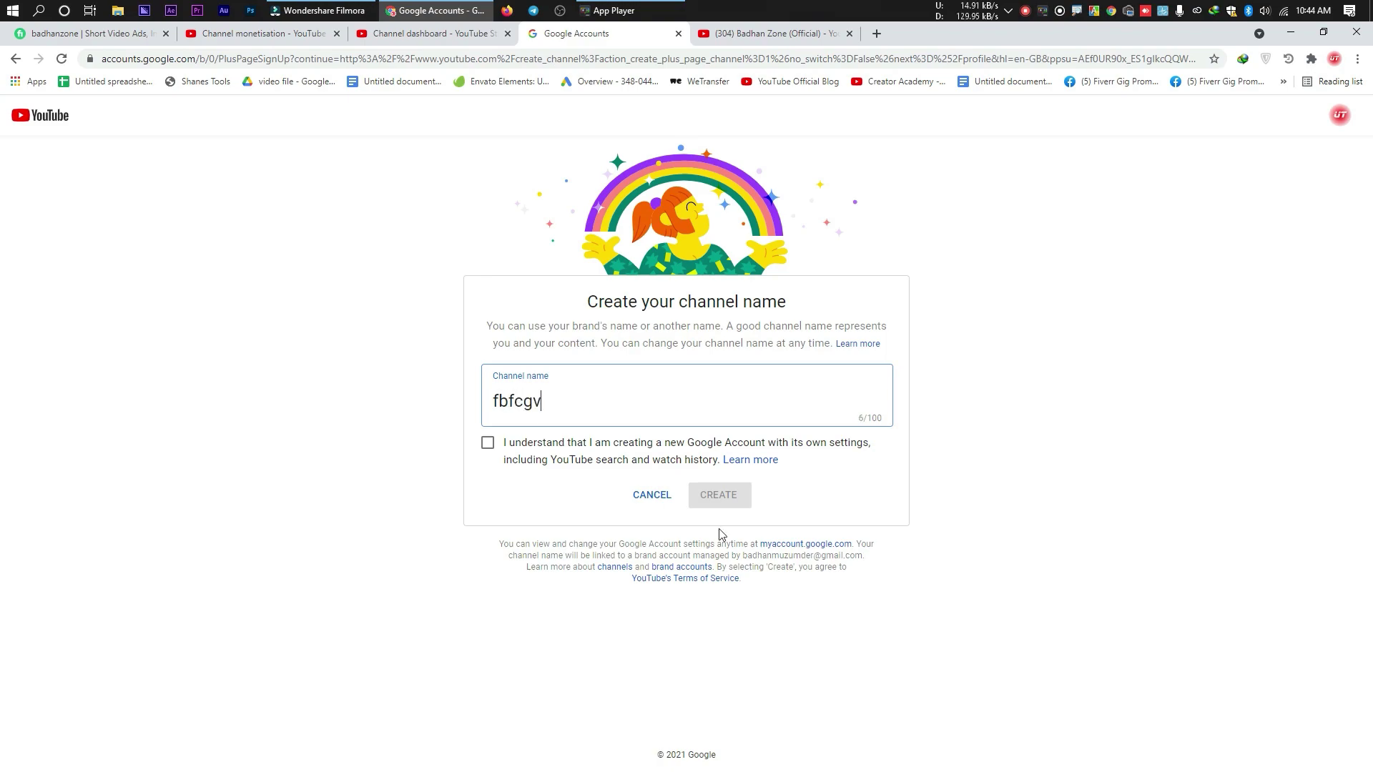
click(487, 444)
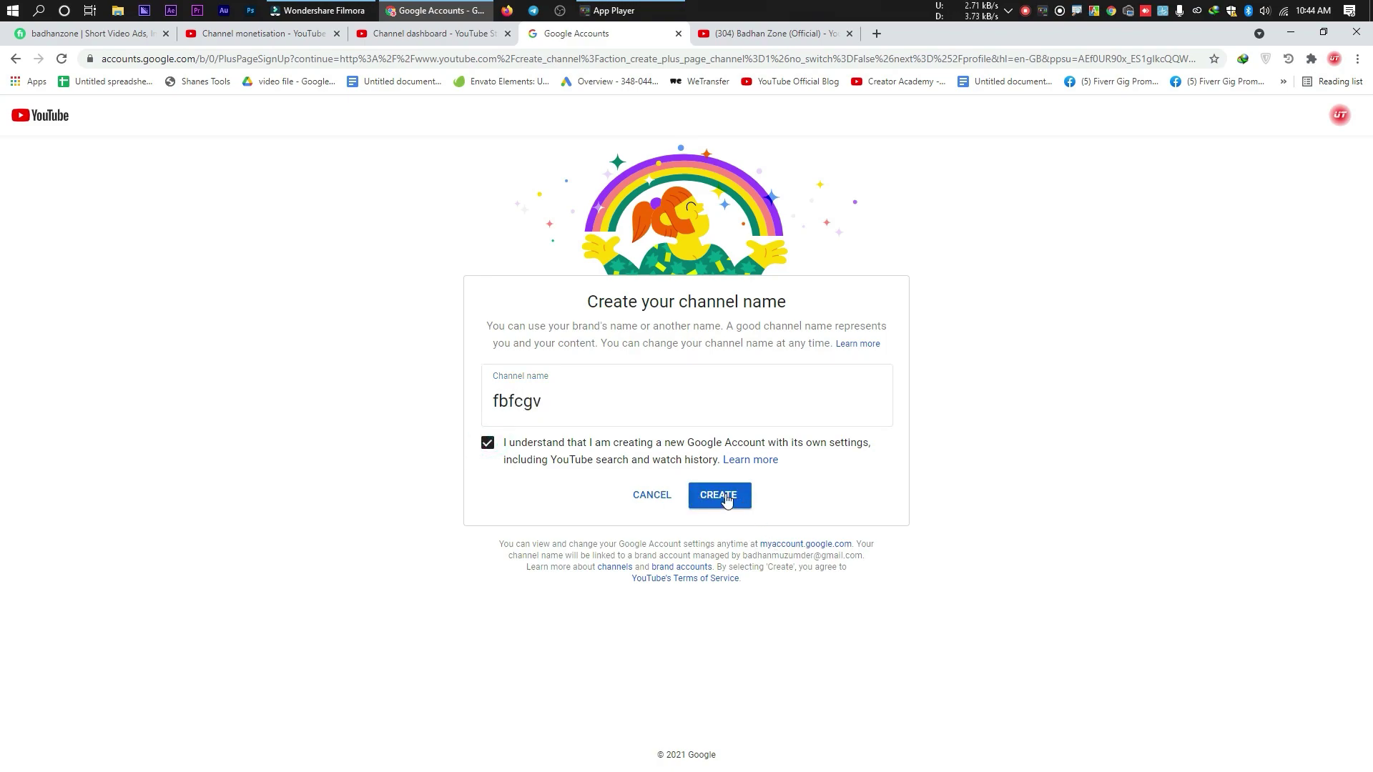
drag(579, 402, 312, 409)
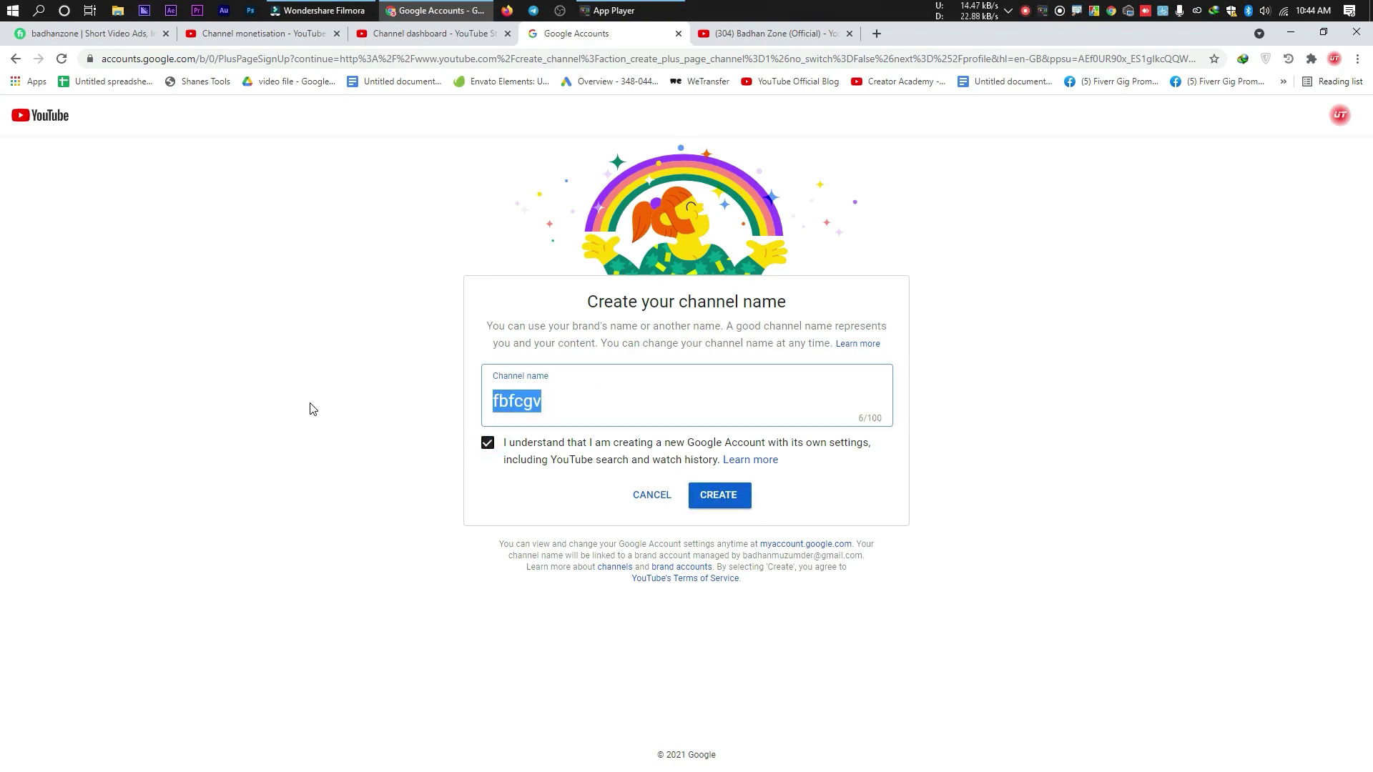
key(BackSpace)
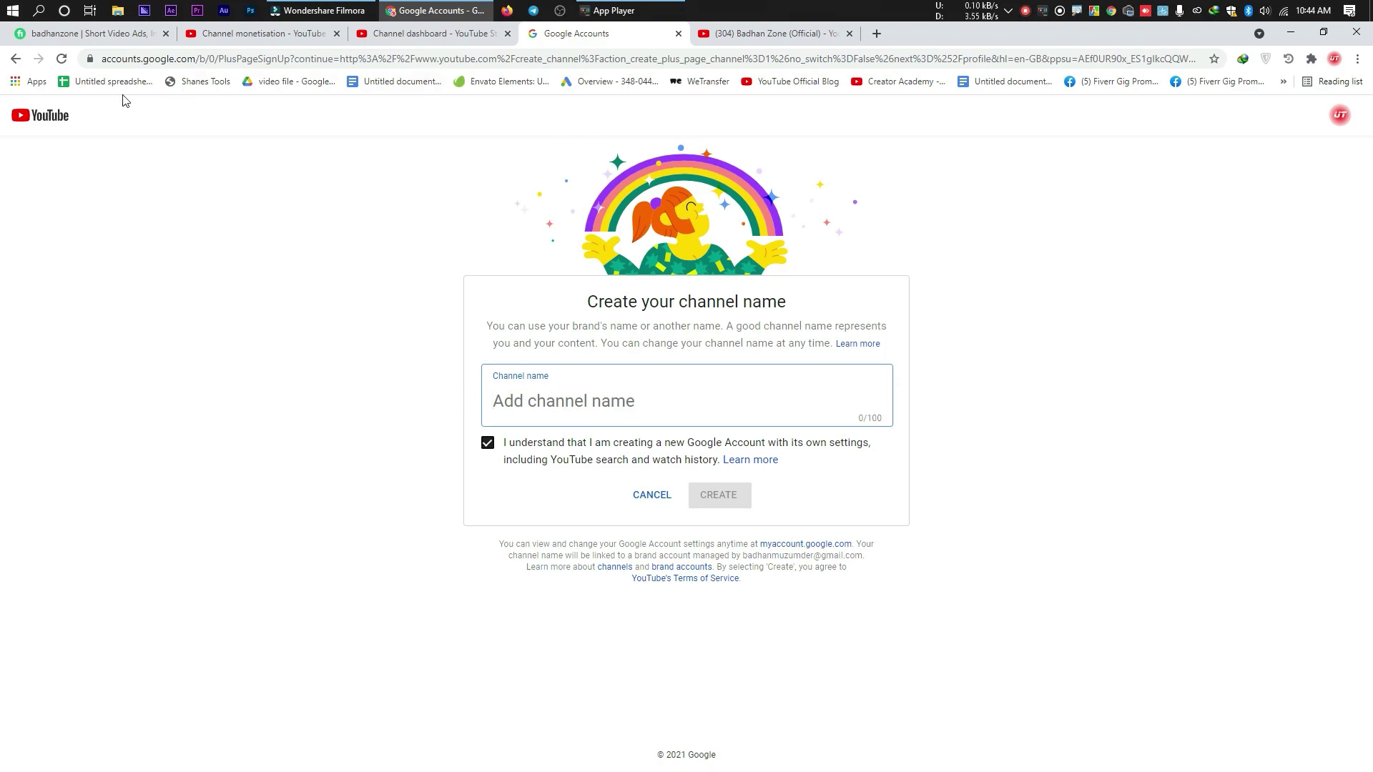
click(433, 33)
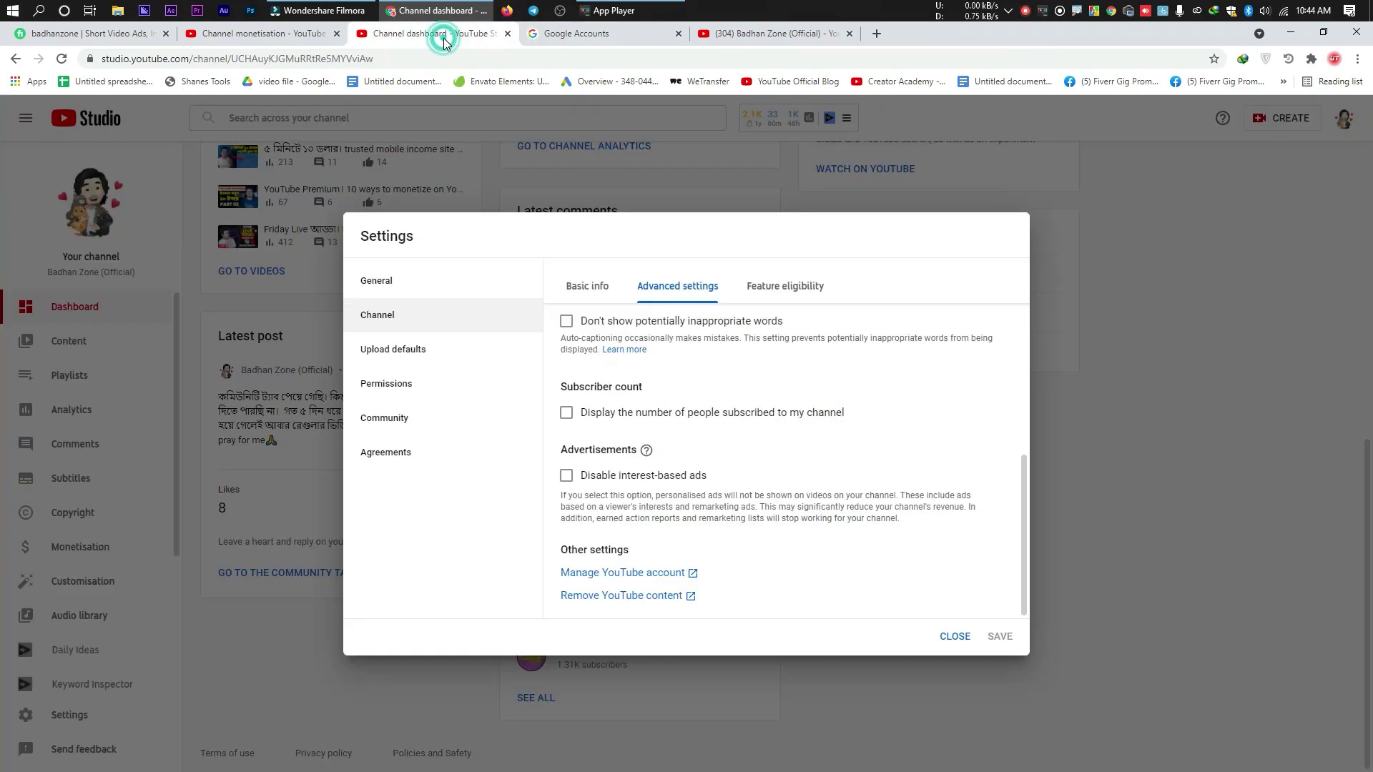
click(755, 33)
click(565, 33)
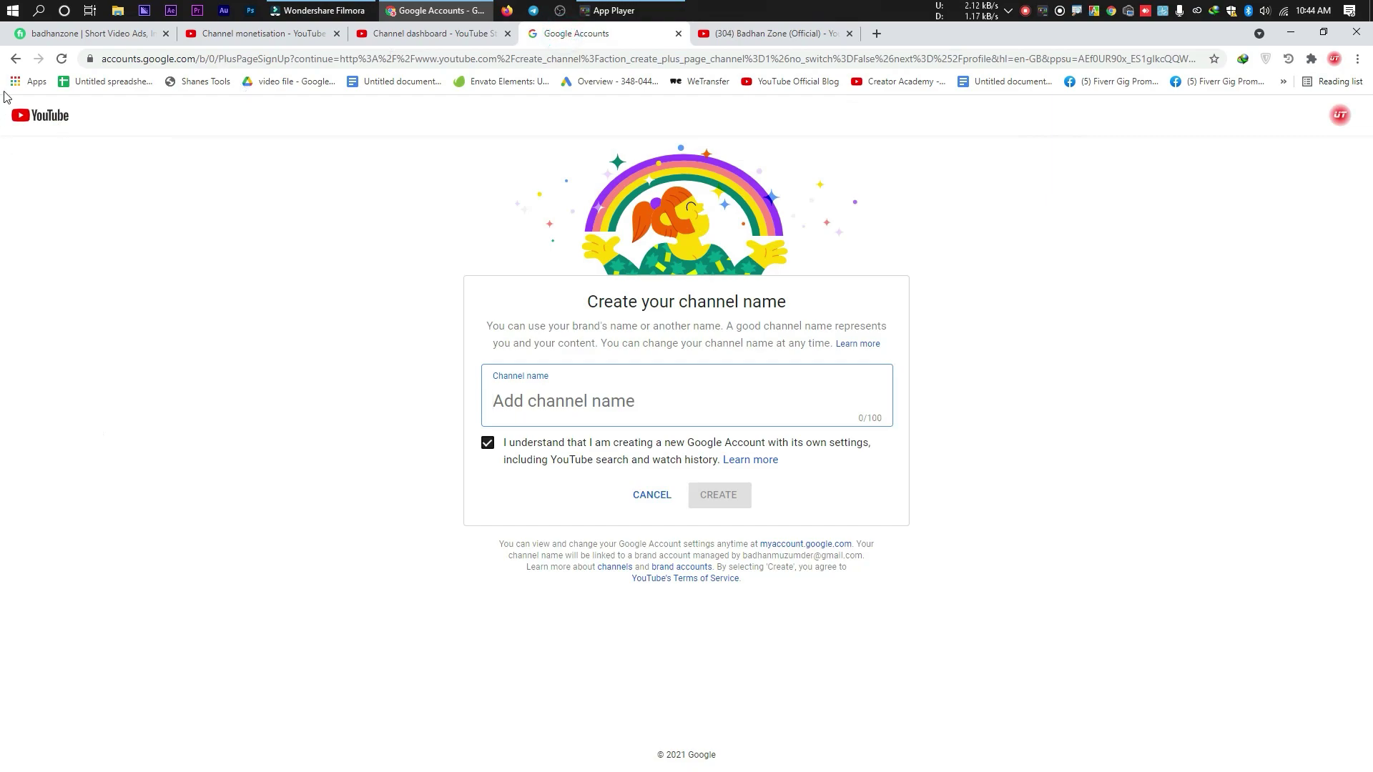
- Leave the channel creation form for the account settings and reopen the channel list
click(16, 59)
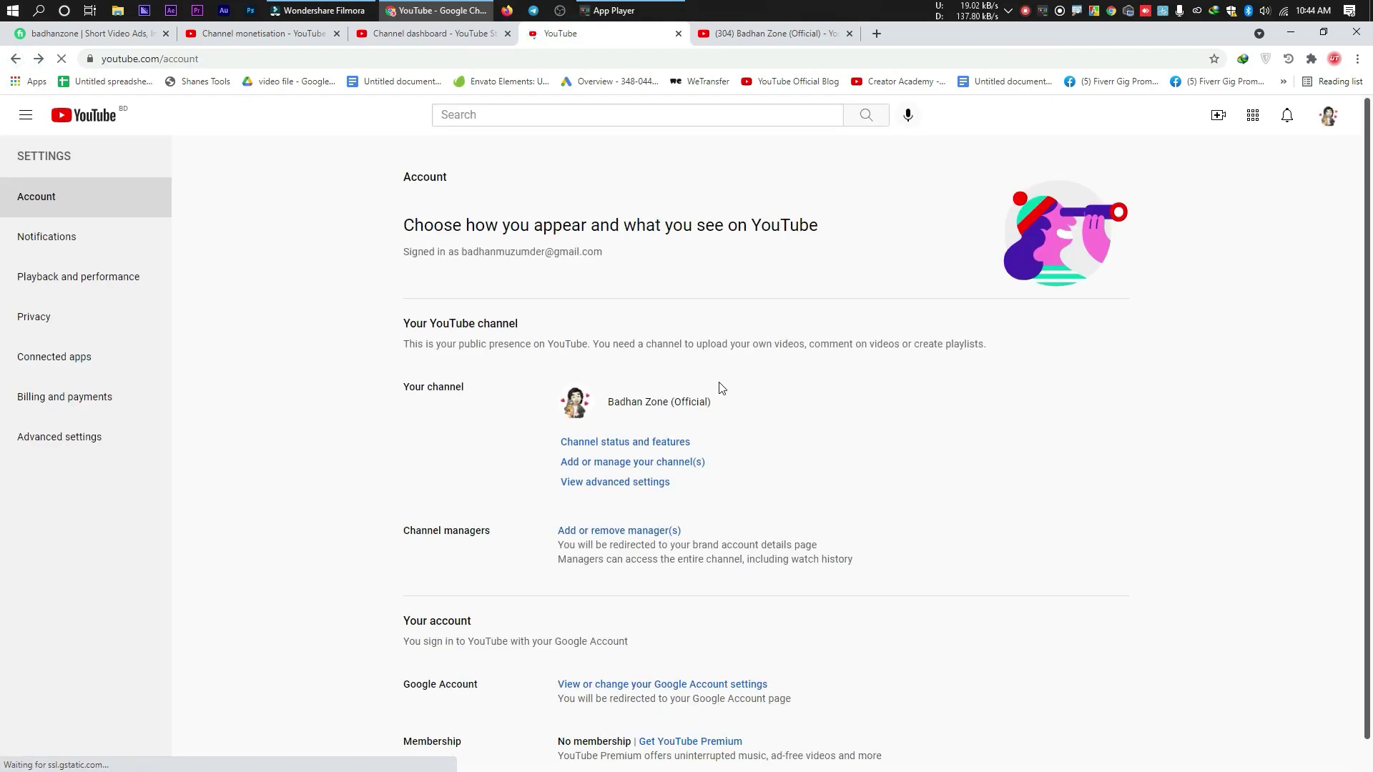
click(606, 469)
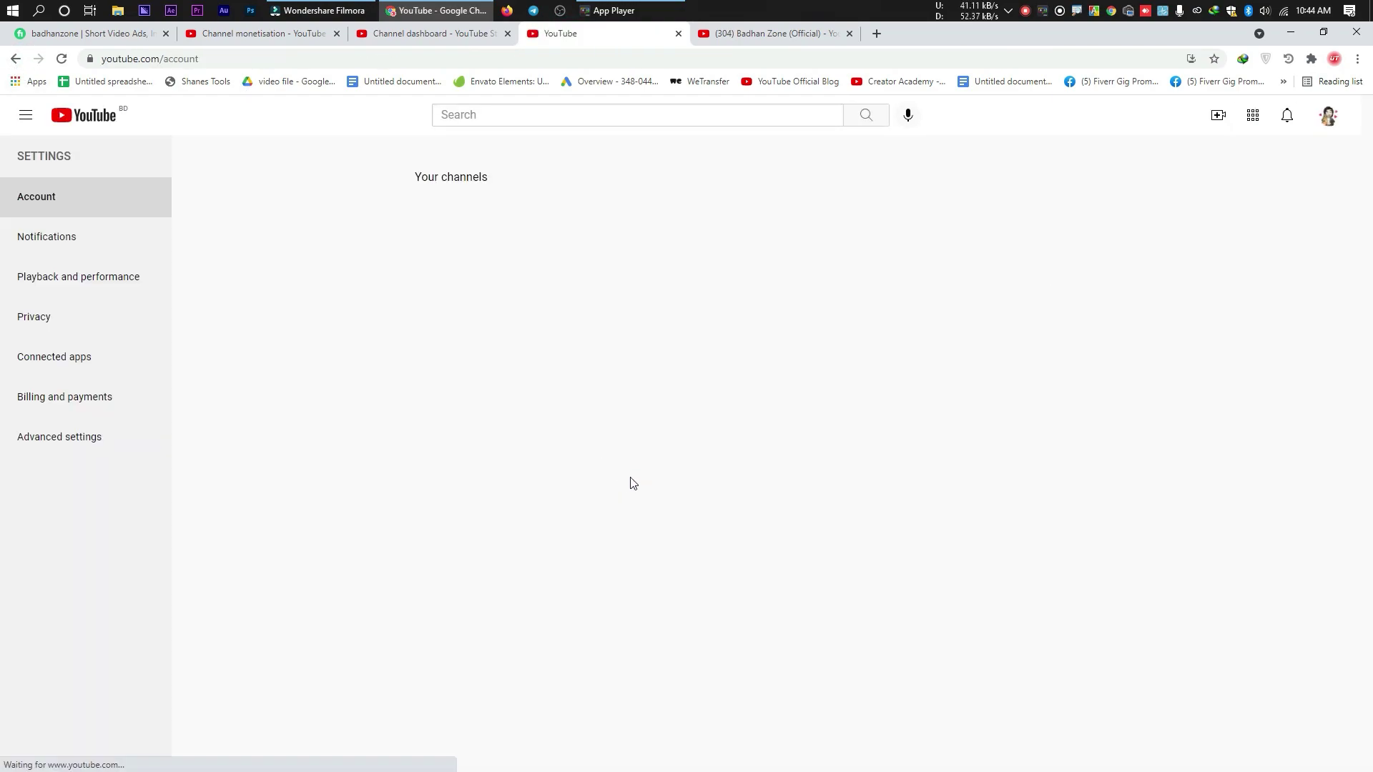